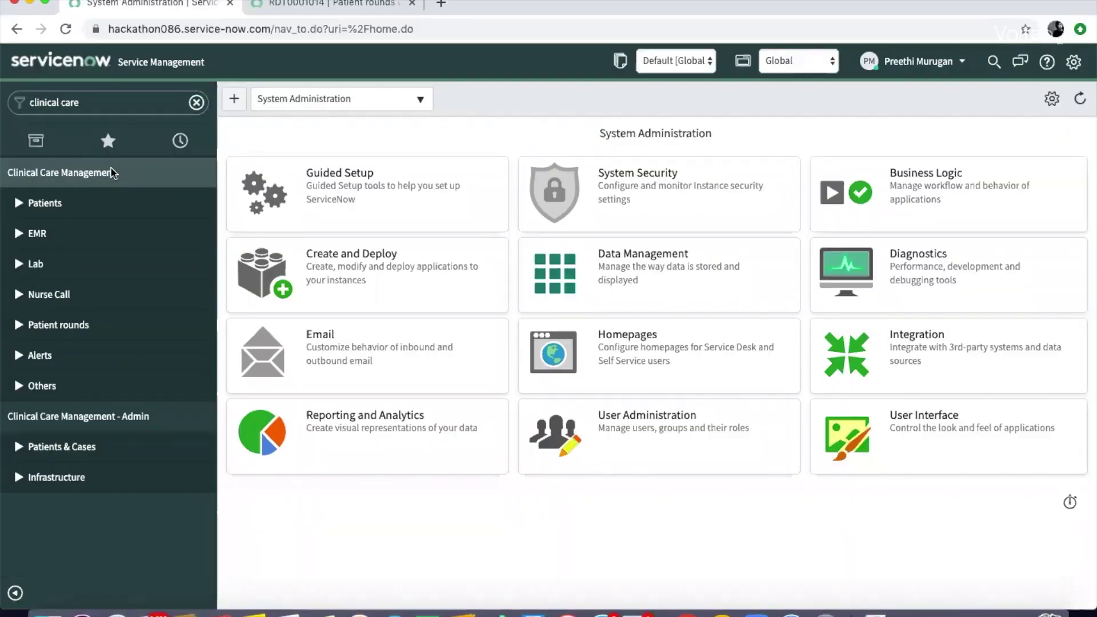
- Collapse the Clinical Care Management module in the clinical-care-filtered navigator
click(111, 173)
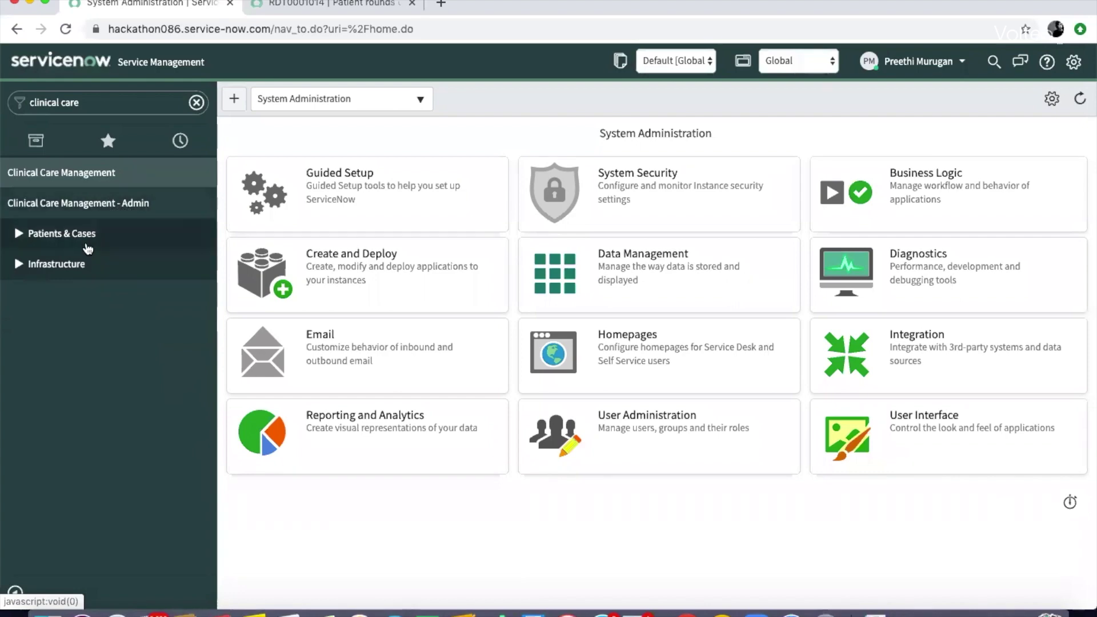
- Expand Patients & Cases under Admin and open the Patient Rounds Configuration list
click(85, 238)
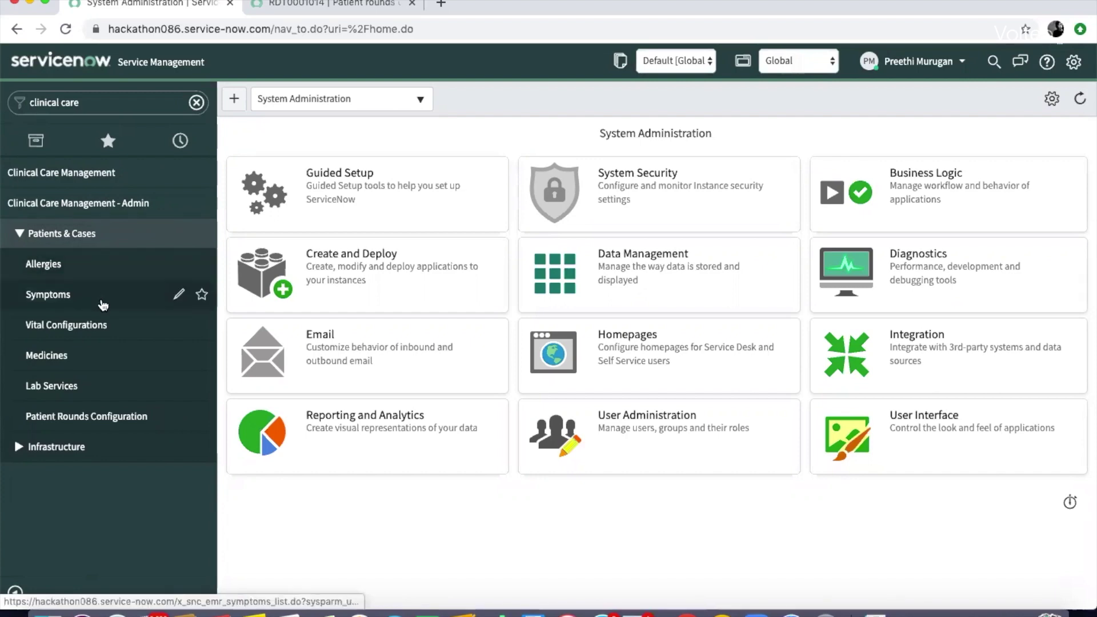
mouse_move(86, 417)
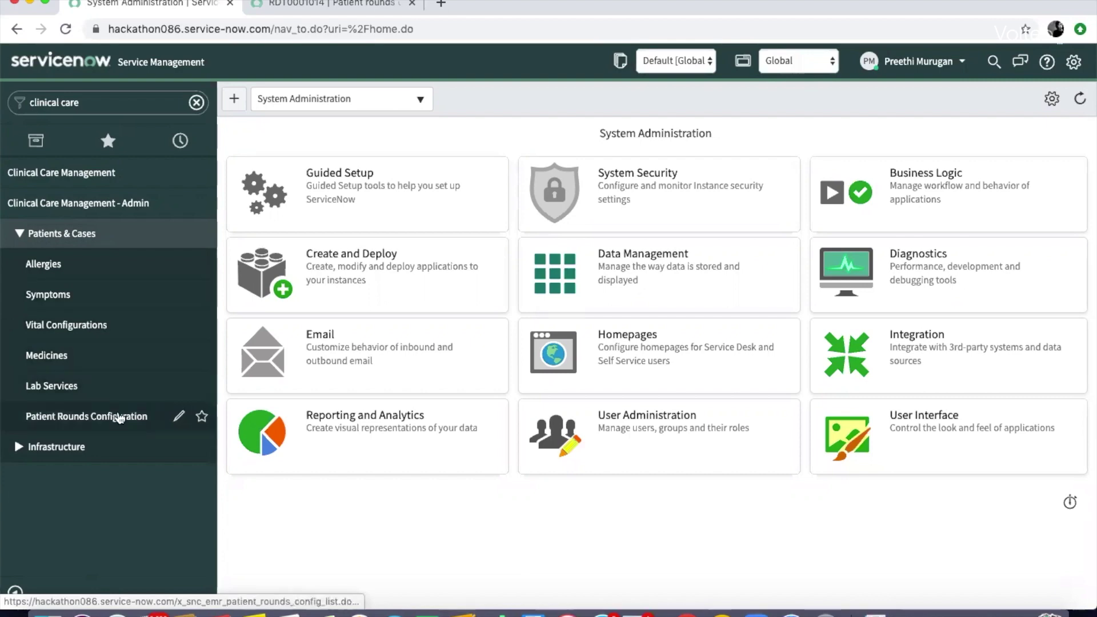
click(87, 417)
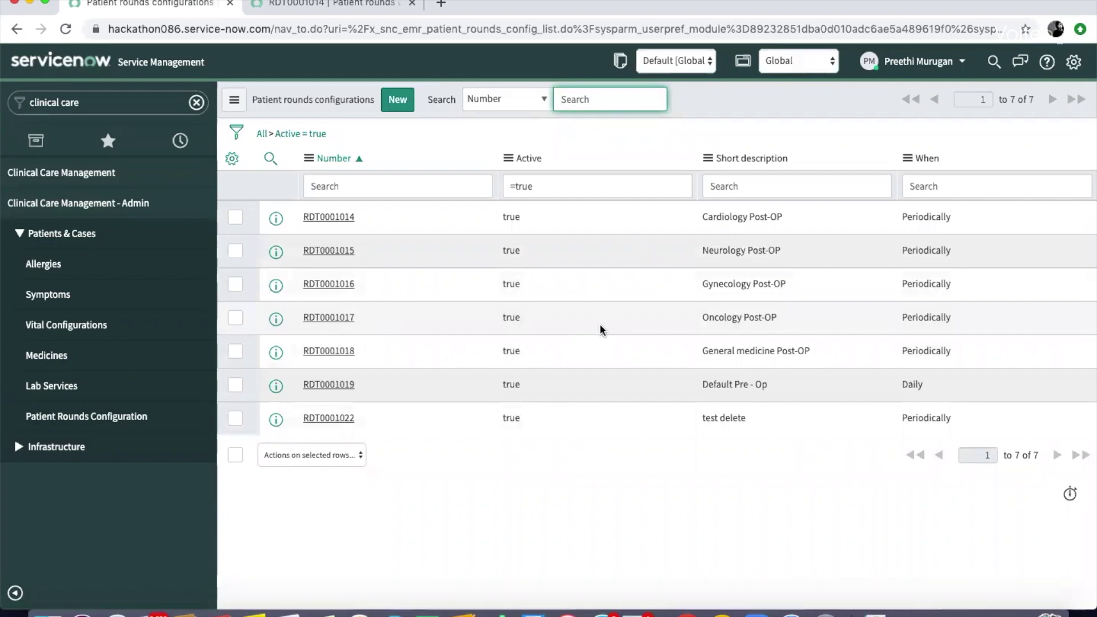
- Switch to the RDT0001014 patient rounds record tab, on the way to case EMR0001107
click(337, 4)
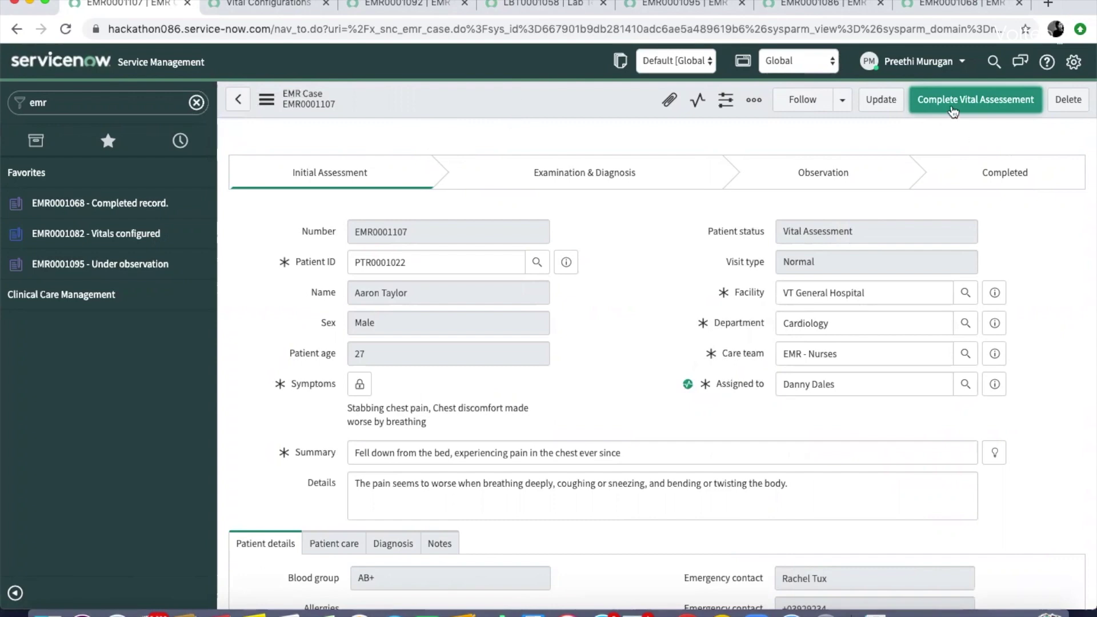
- Start the case's vital assessment, view the vital configurations, then go to case EMR0001092
click(954, 110)
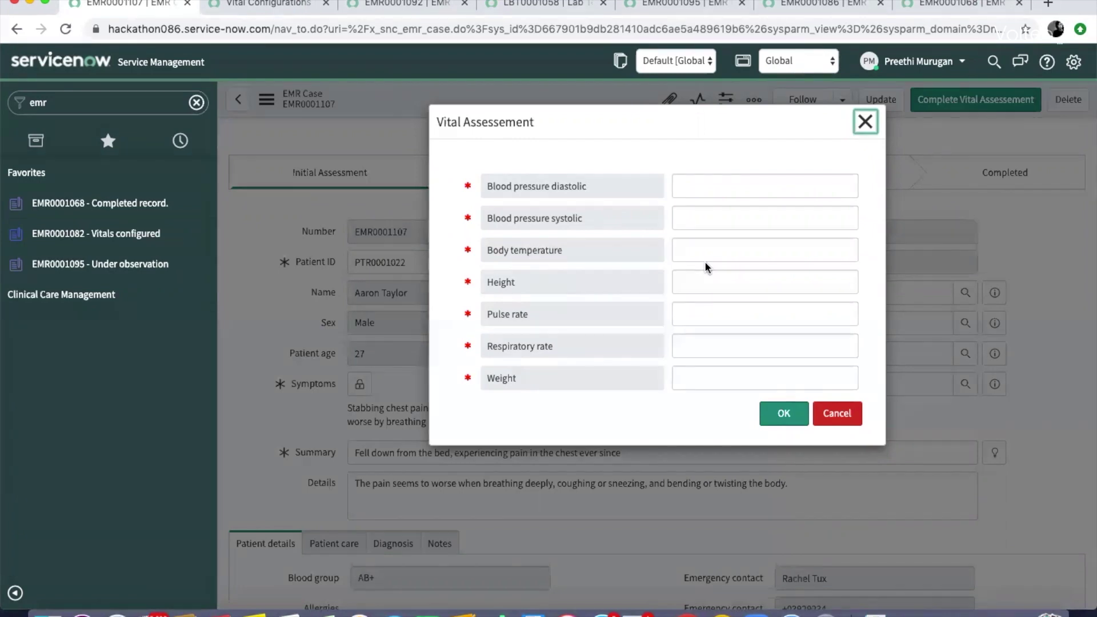
click(245, 4)
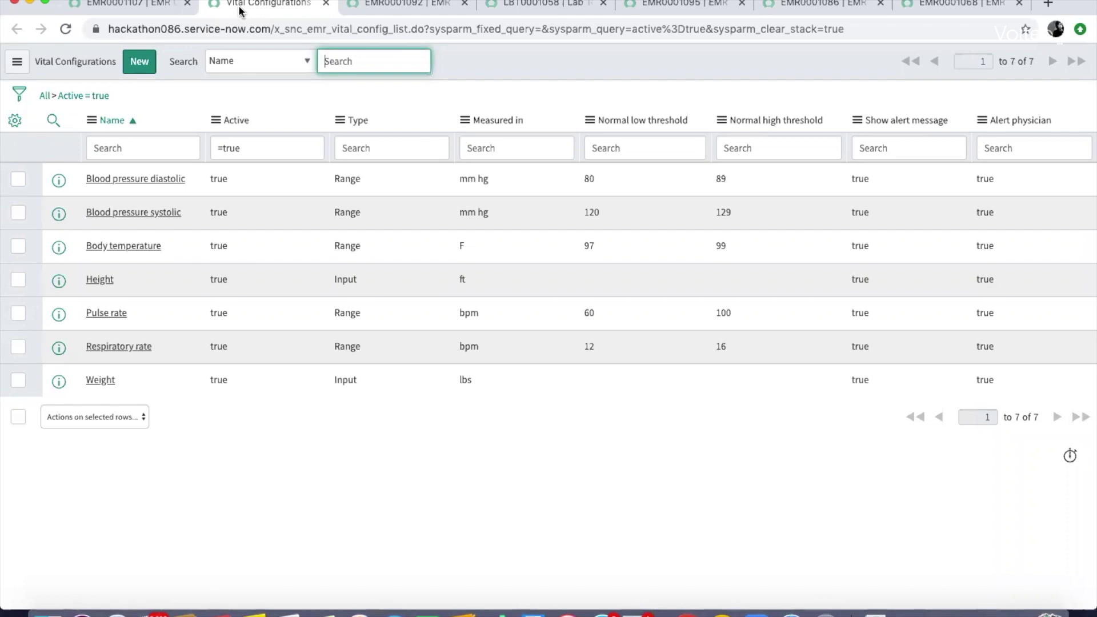
click(363, 7)
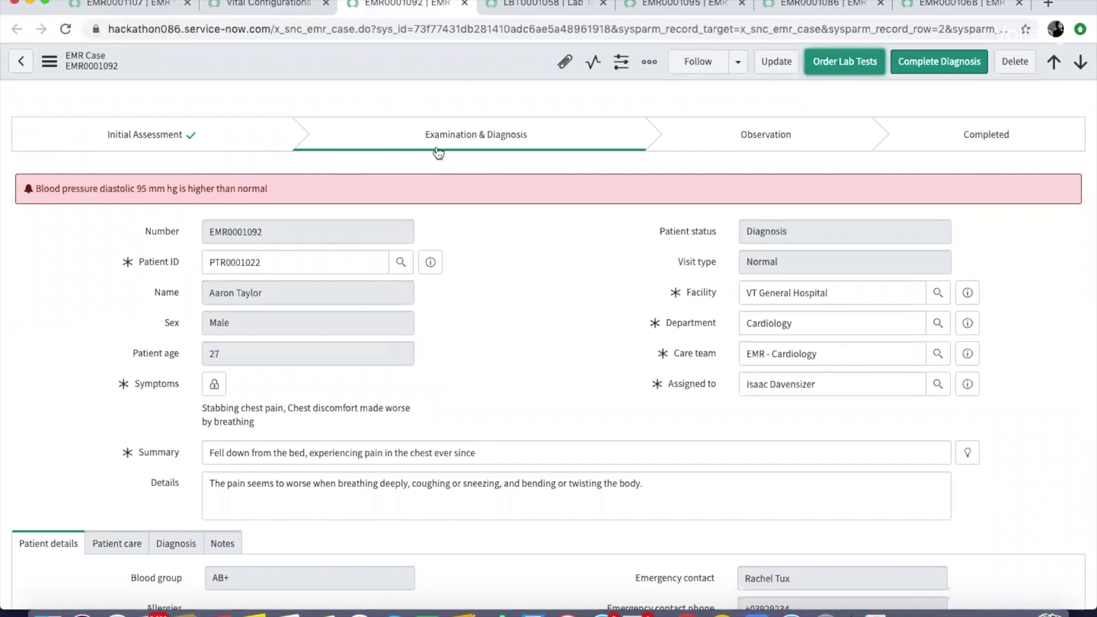
scroll(457, 208, down, 5)
scroll(458, 209, down, 5)
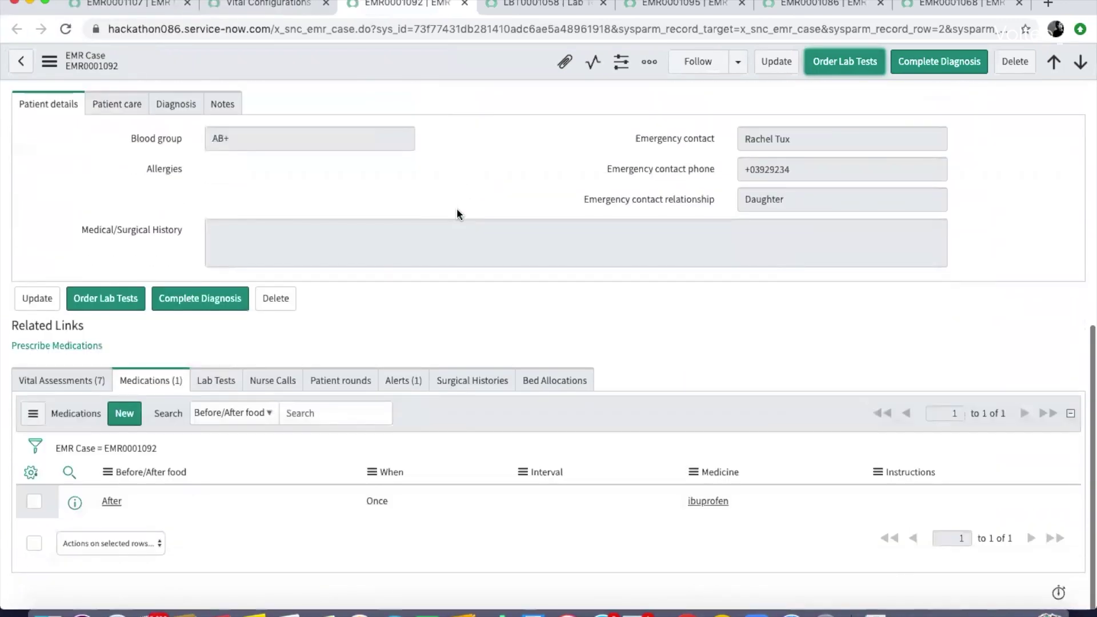
click(403, 381)
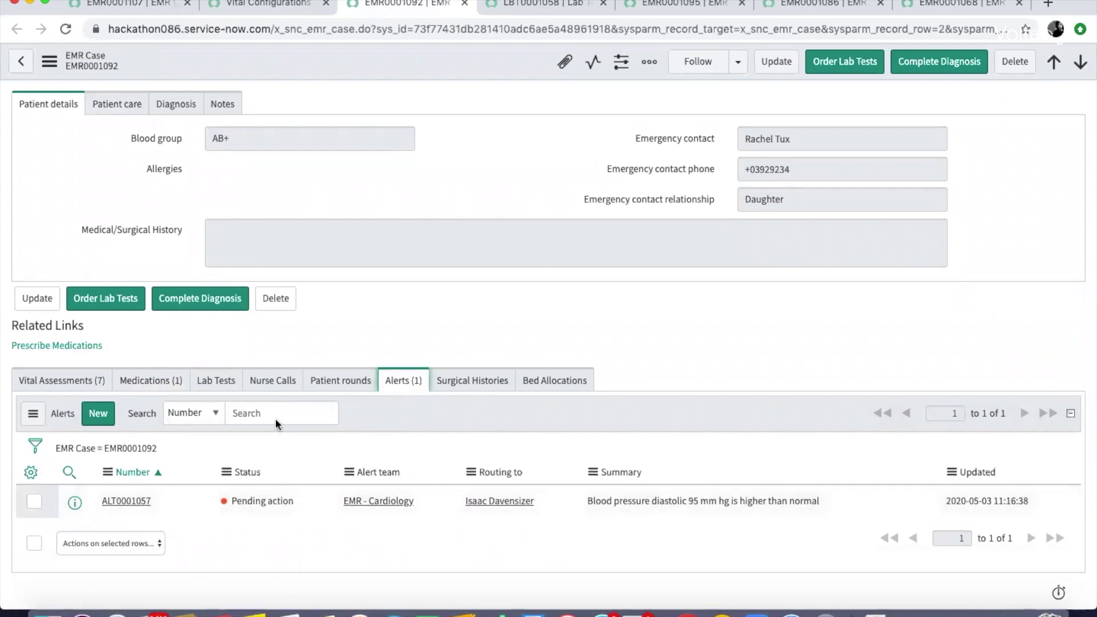
click(38, 347)
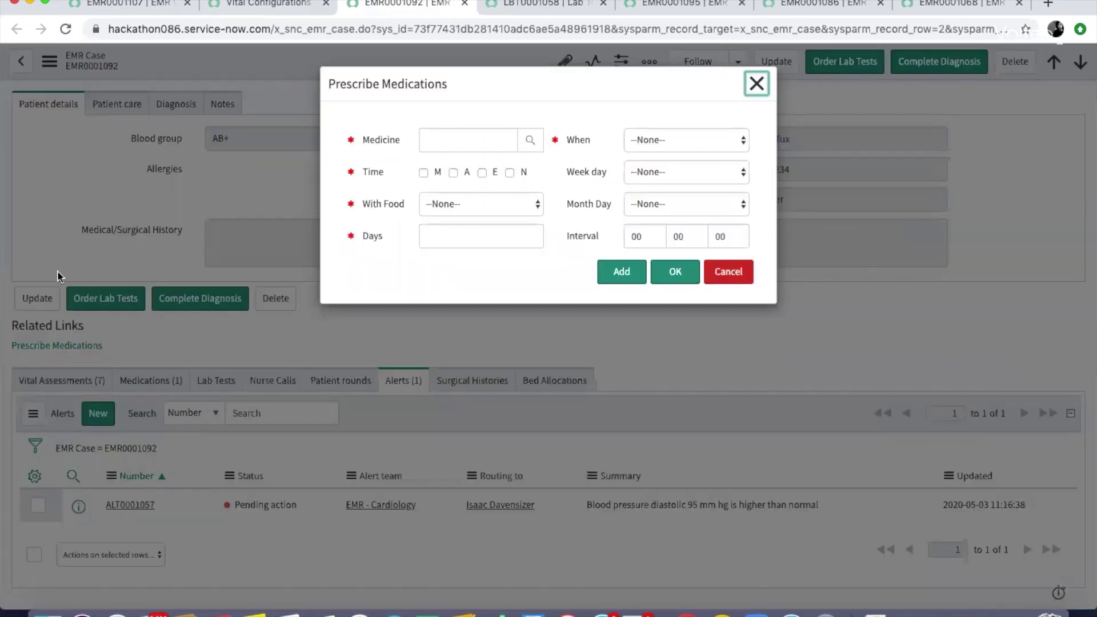
click(756, 84)
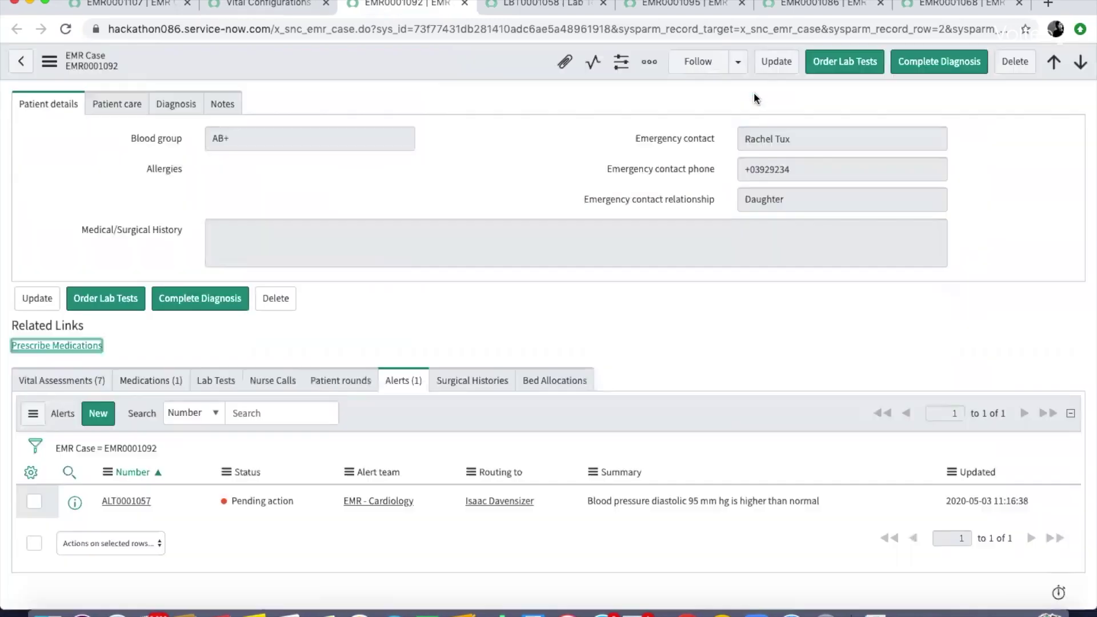
click(149, 380)
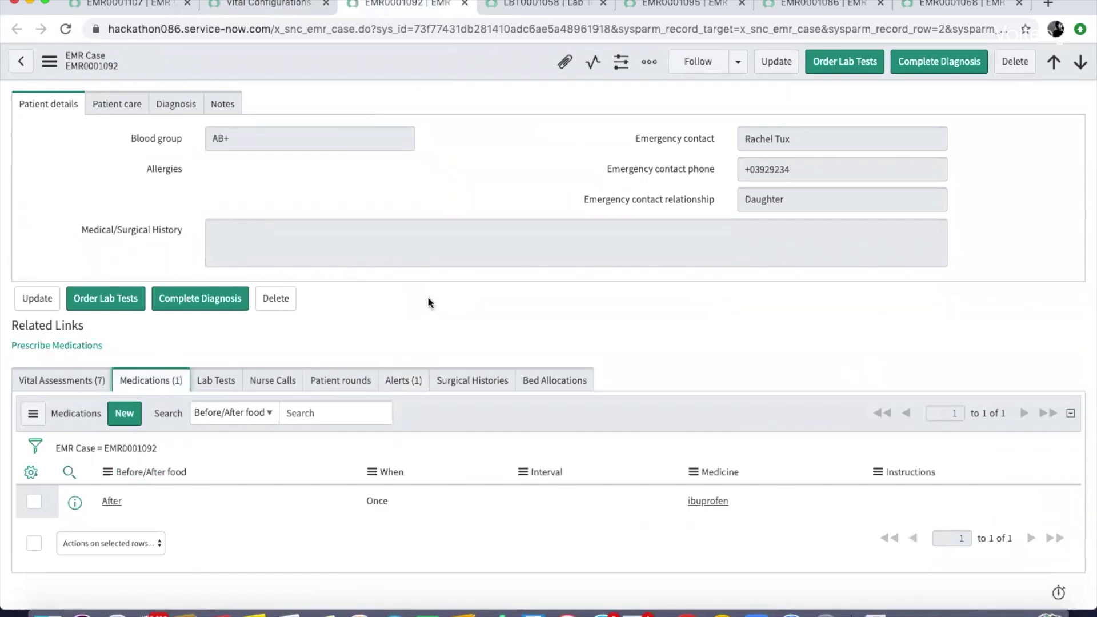
click(847, 63)
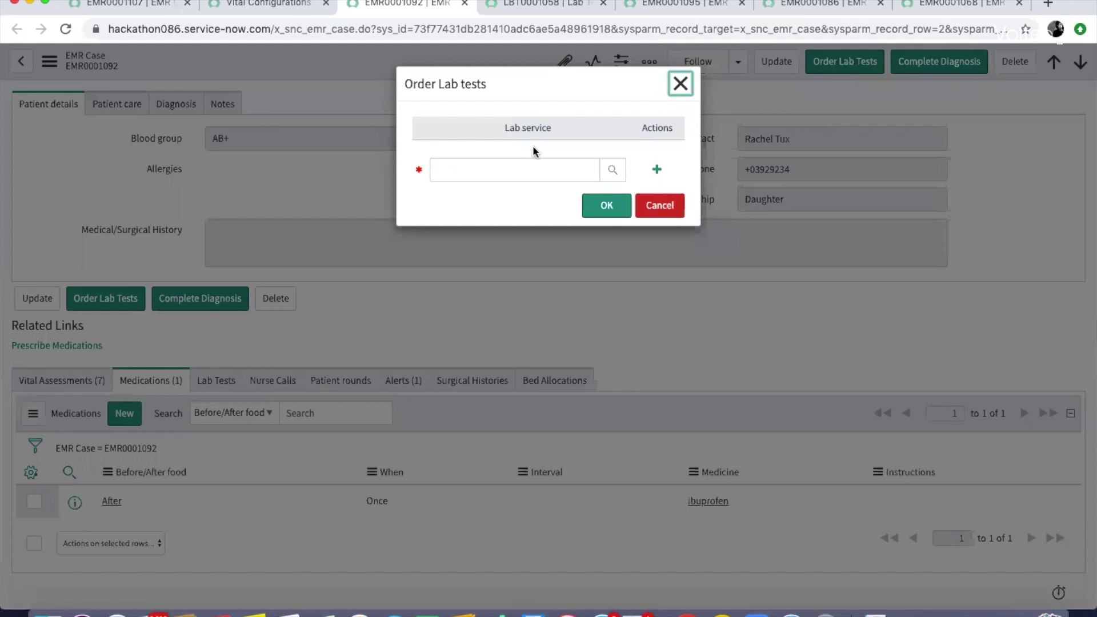
- Close the Order Lab Tests form and switch to completed X-ray lab test LBT0001058
click(681, 84)
click(541, 4)
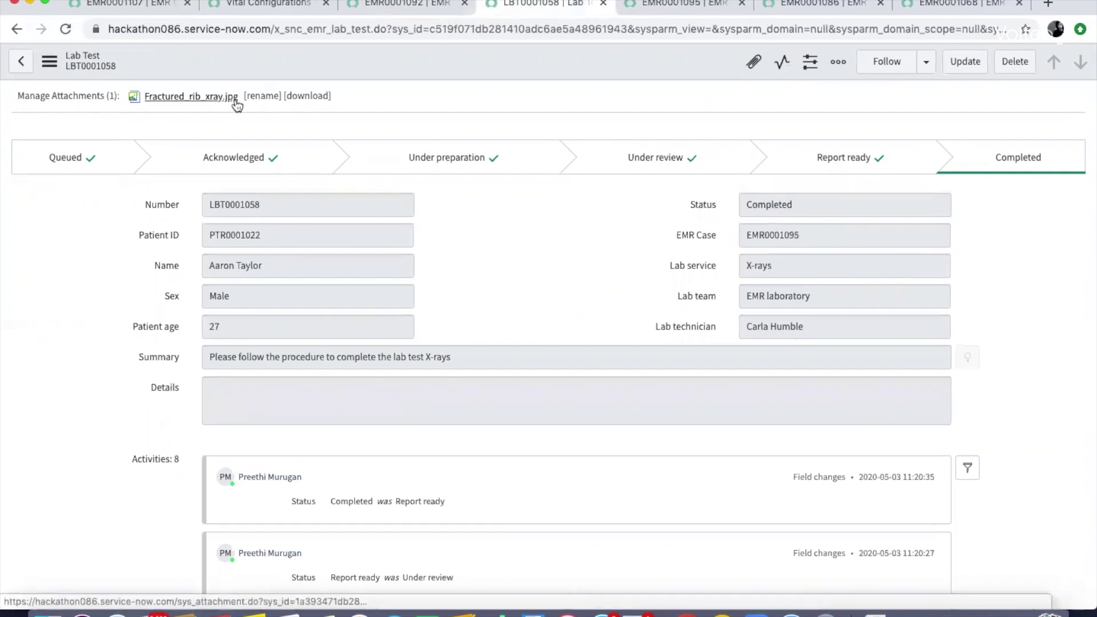
- Switch to case EMR0001095 to review its rib X-ray activity and round RND0001775
click(683, 7)
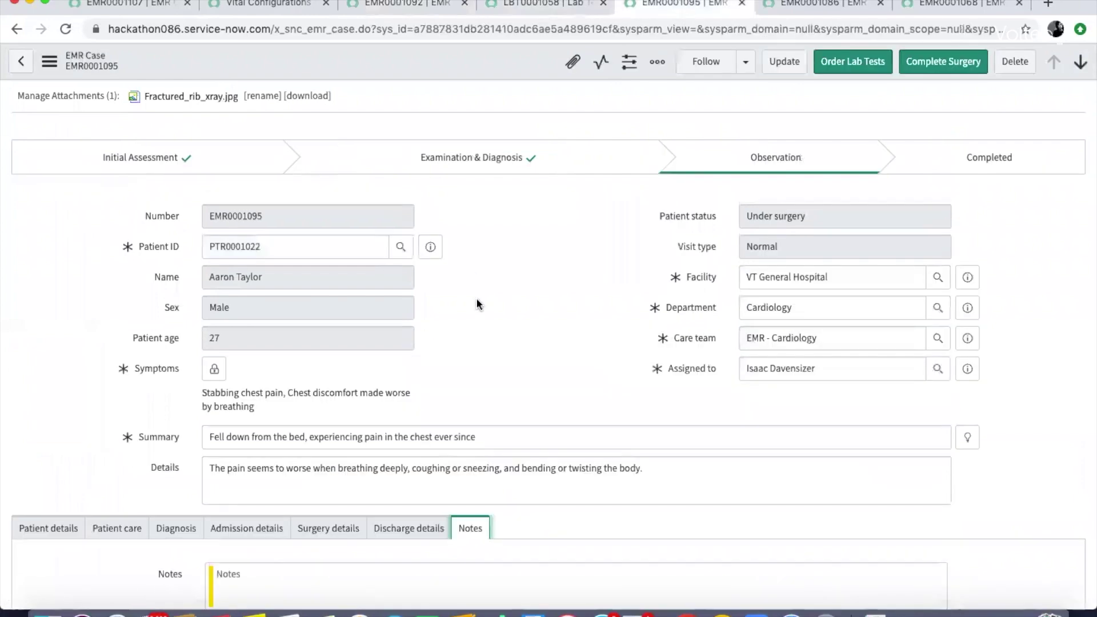
scroll(477, 298, down, 5)
scroll(476, 297, down, 5)
scroll(477, 298, down, 5)
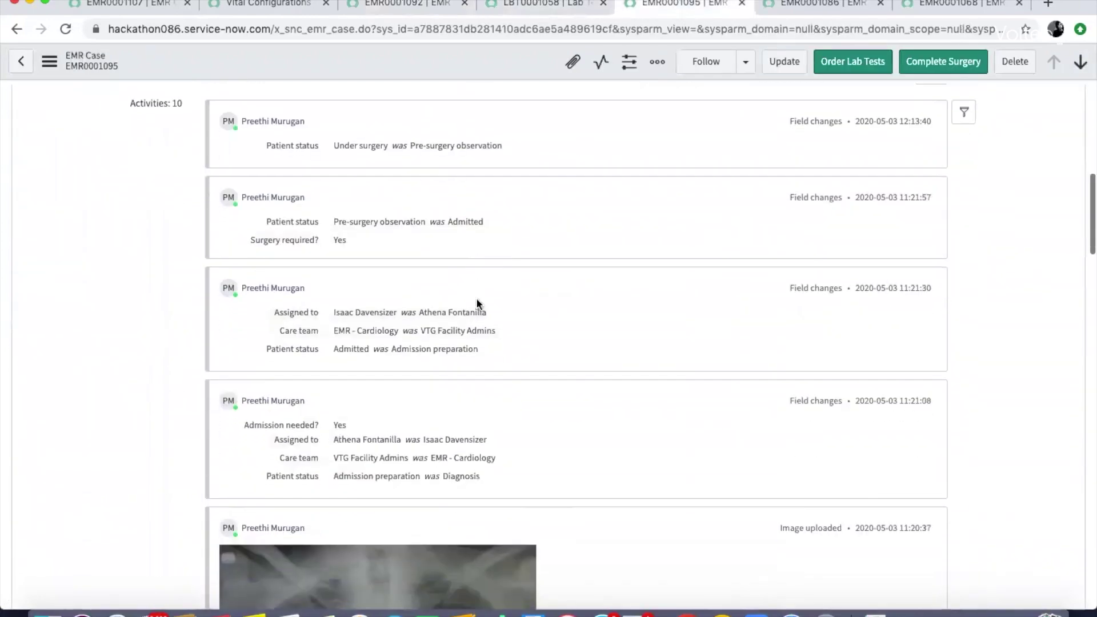
scroll(476, 297, down, 5)
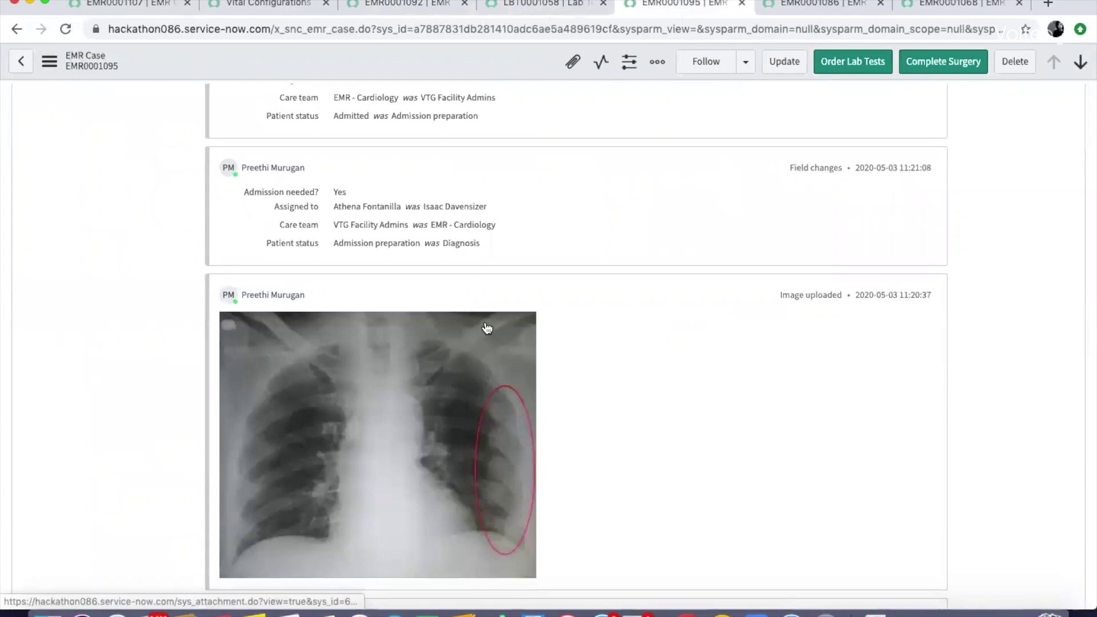
scroll(634, 360, down, 3)
scroll(628, 368, down, 2)
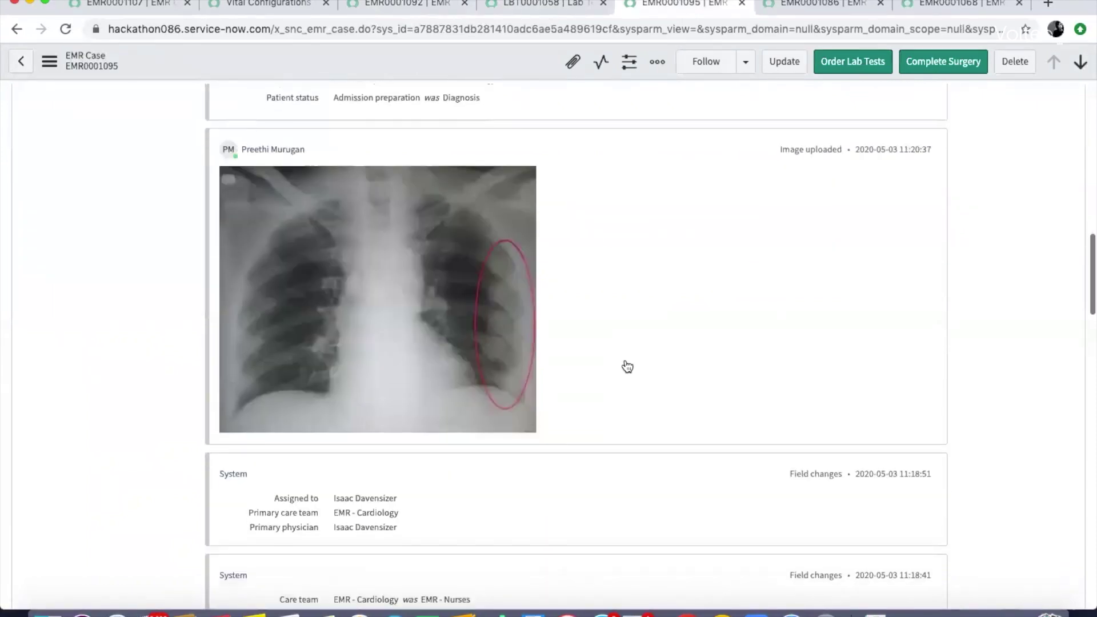
scroll(629, 367, down, 3)
scroll(626, 359, down, 6)
scroll(626, 359, down, 6)
scroll(549, 352, down, 3)
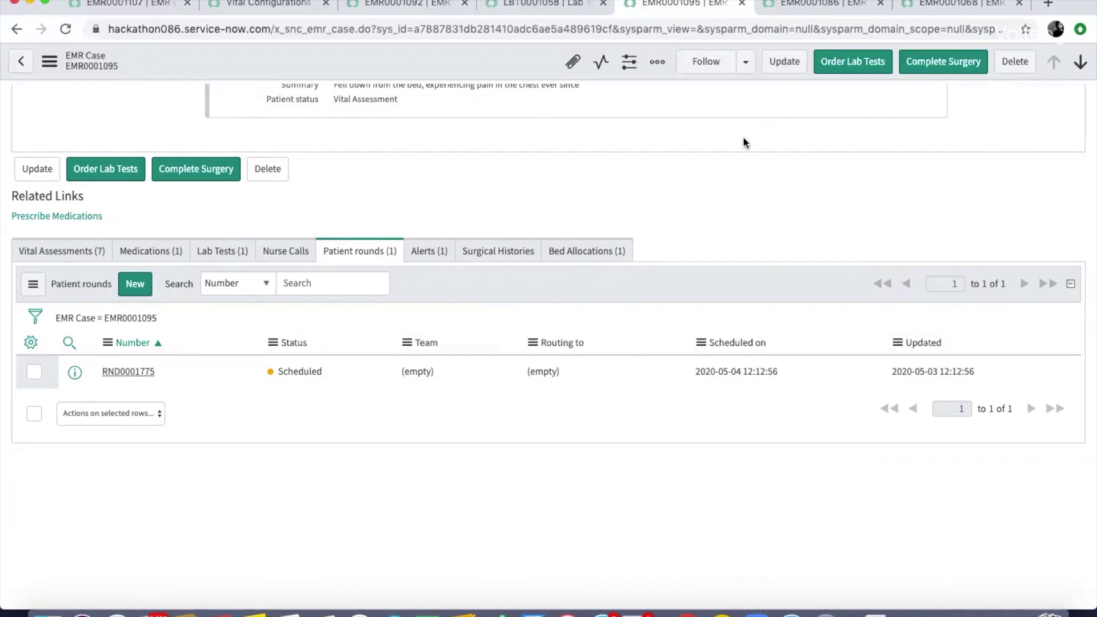
click(785, 10)
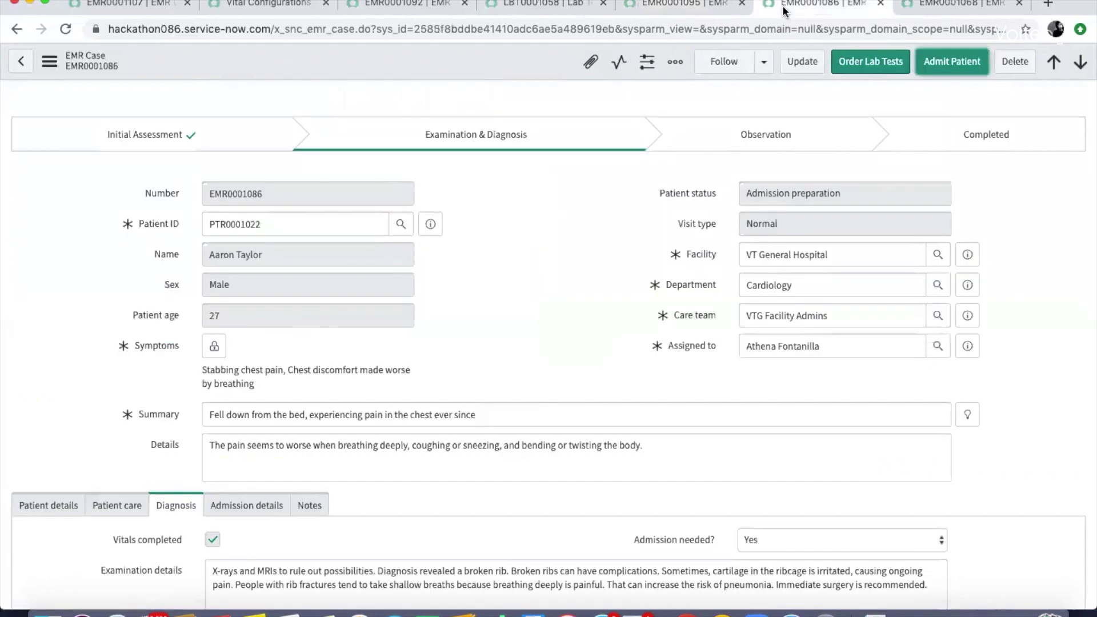
click(942, 67)
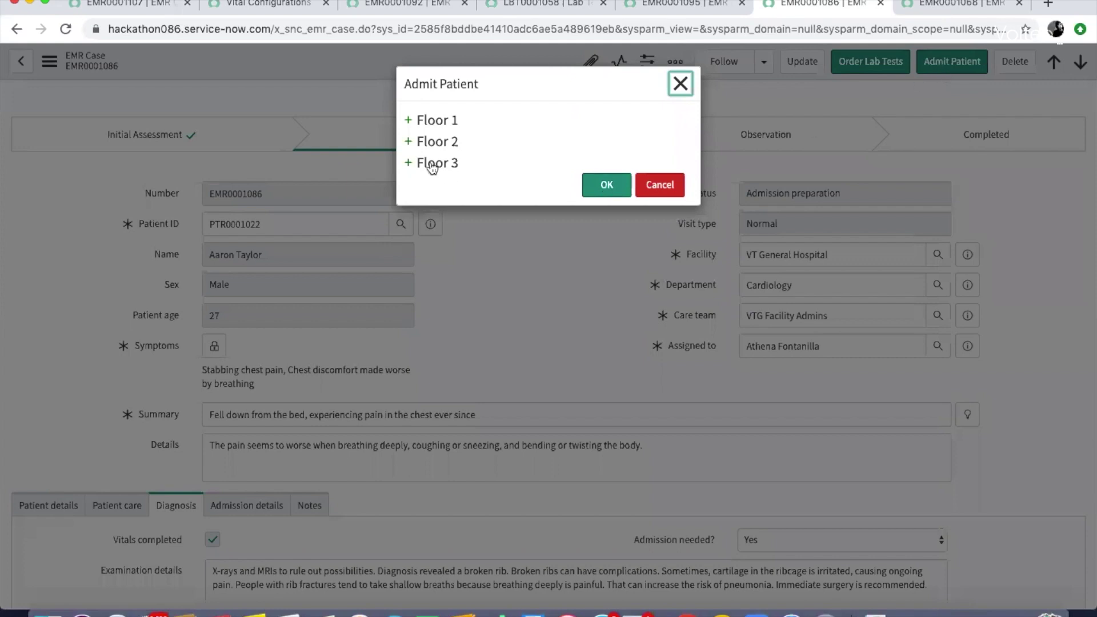
click(412, 120)
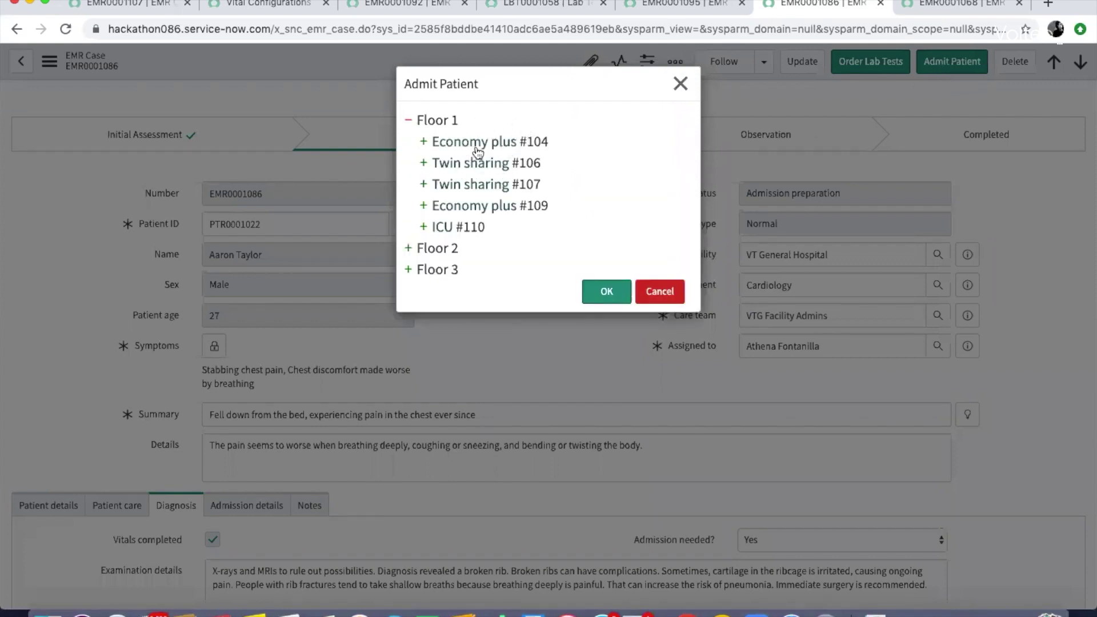
click(926, 15)
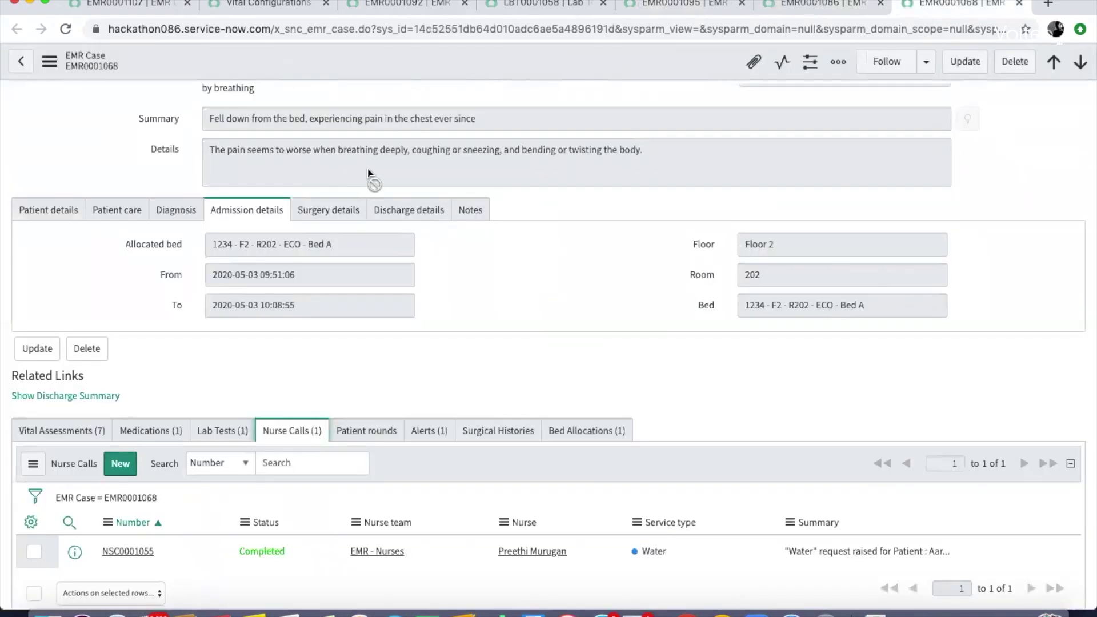
scroll(316, 278, down, 2)
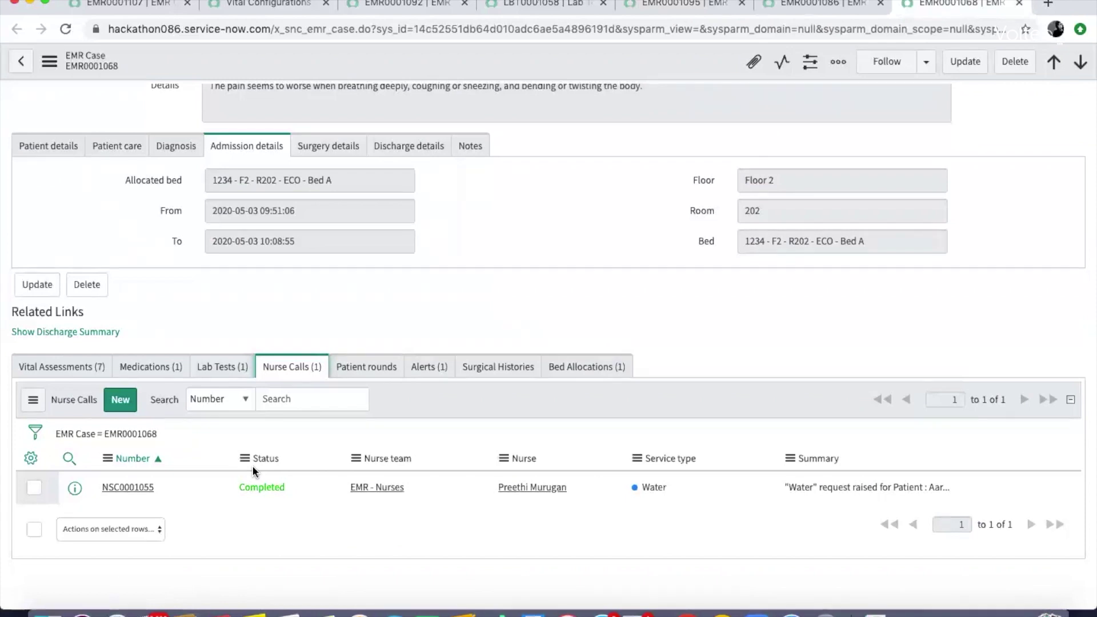
- Open the discharge summary for admitted case EMR0001068
click(61, 333)
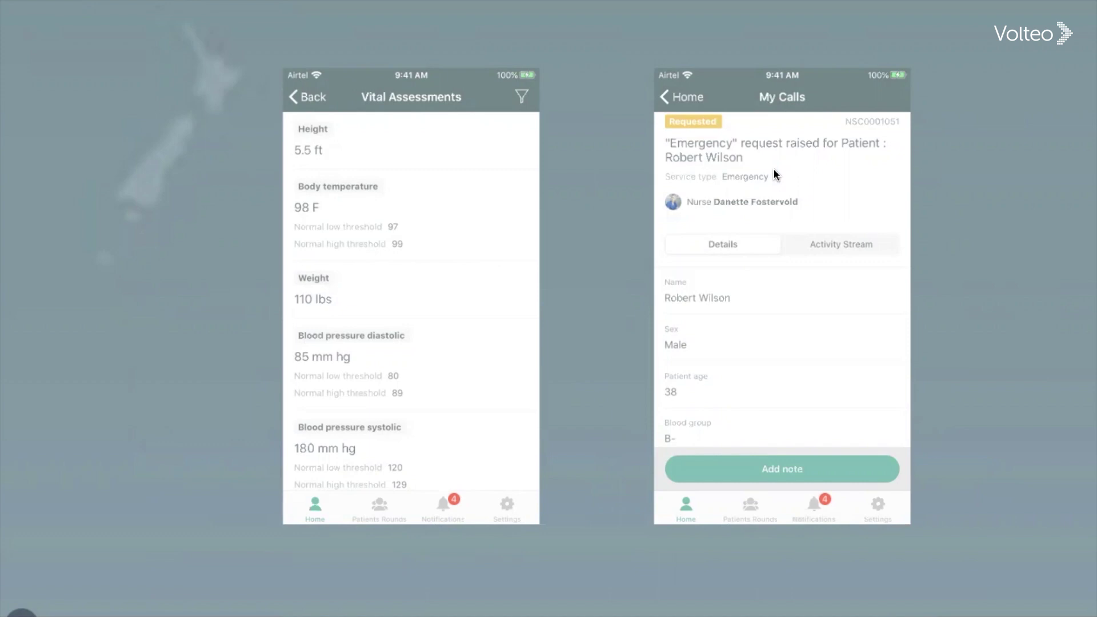
- Advance past the vital assessments and calls mockups to the Patients rounds reports screen
key(Right)
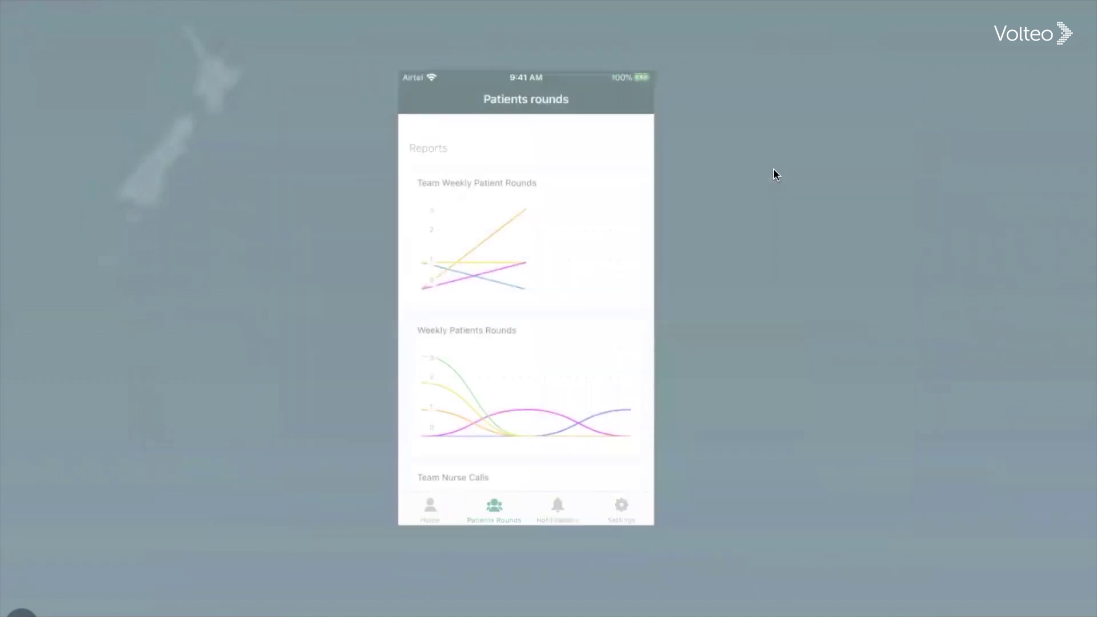